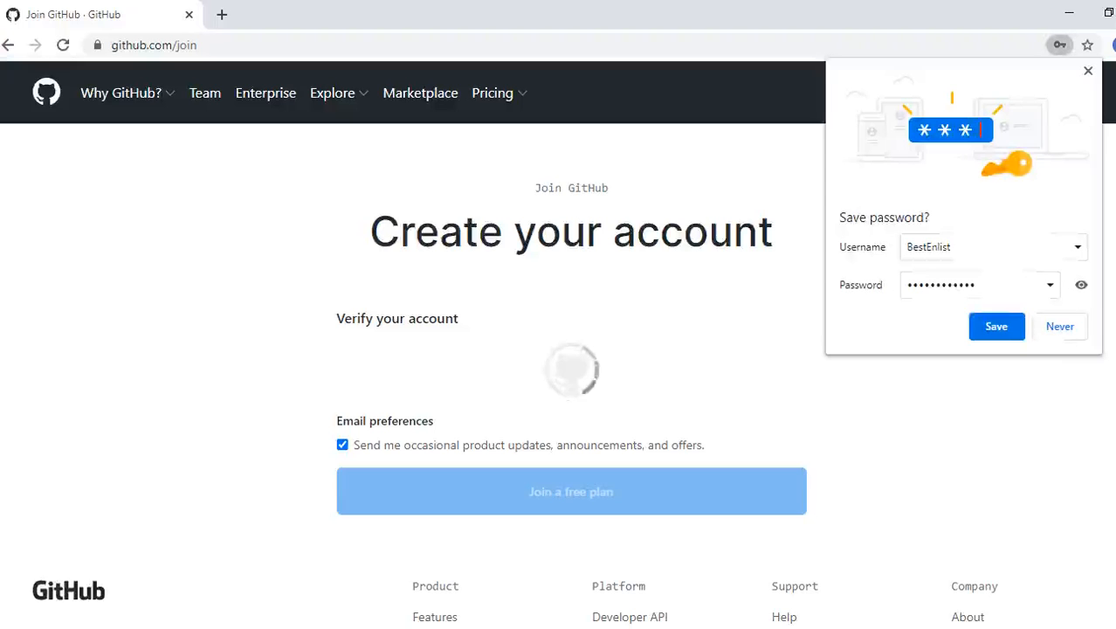
- Dismiss Chrome's 'Save password?' bubble on the Join GitHub page
click(1060, 326)
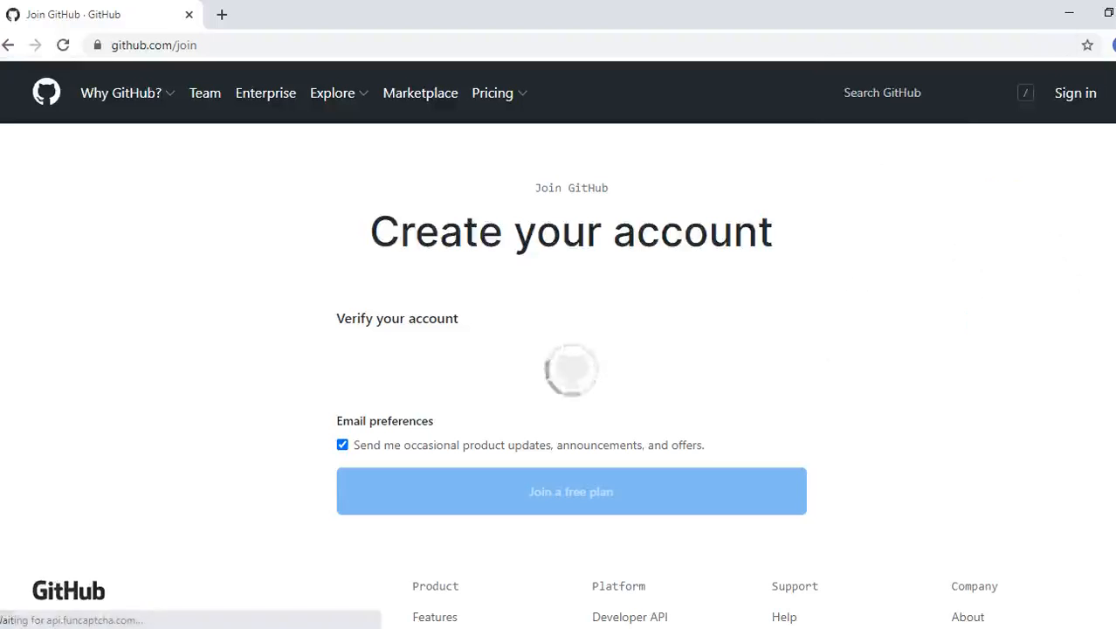
- Solve the three dice-matching verification rounds and uncheck occasional product update emails
scroll(558, 349, down, 2)
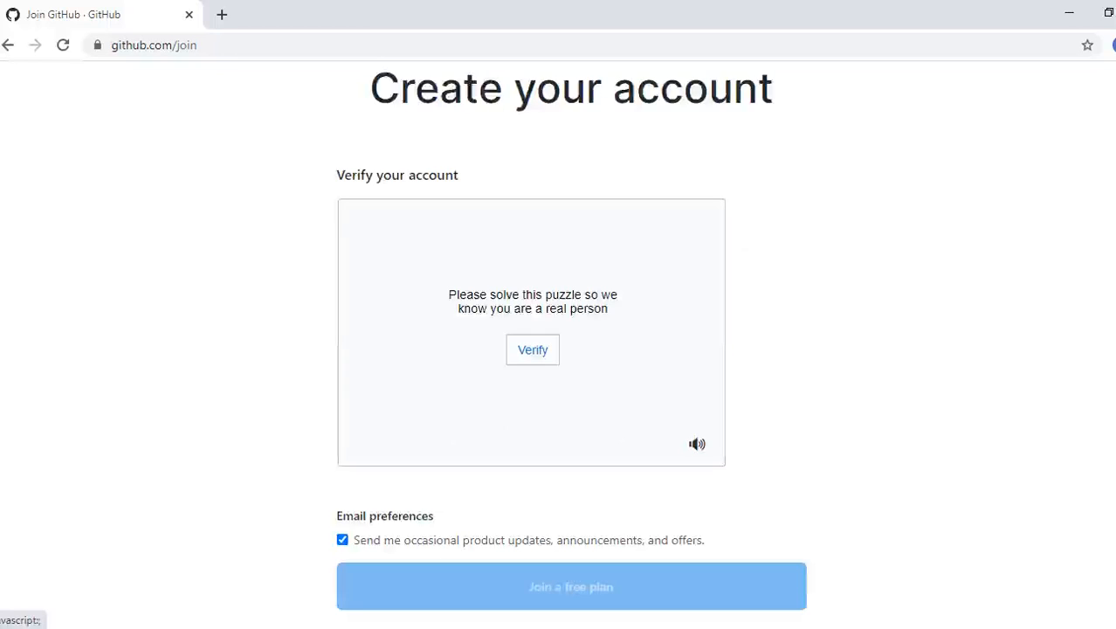
click(533, 351)
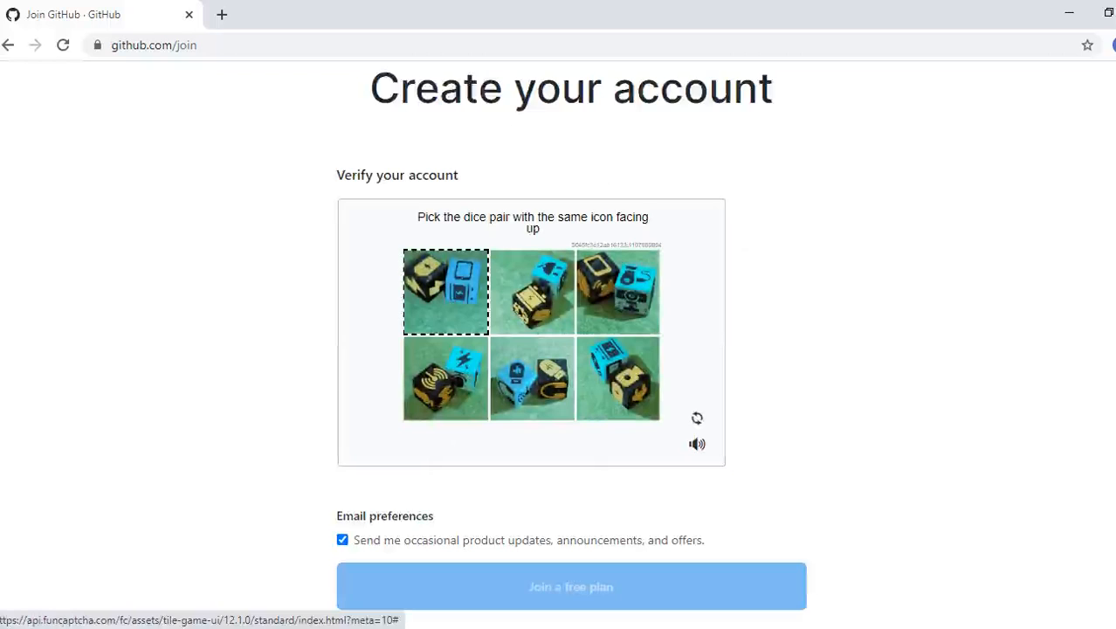
click(533, 378)
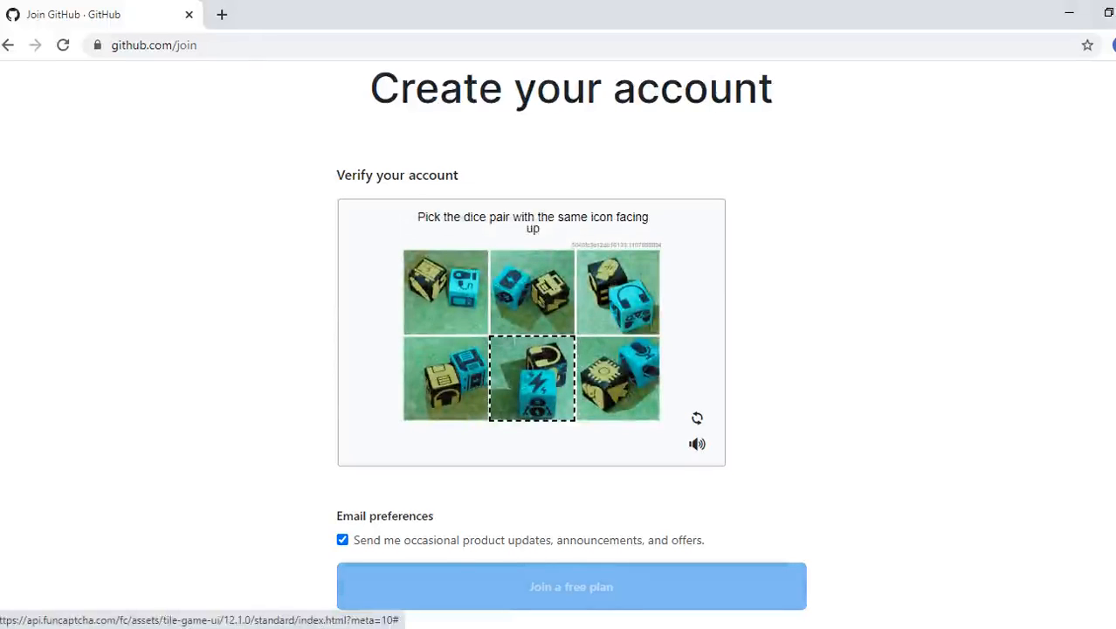
click(445, 378)
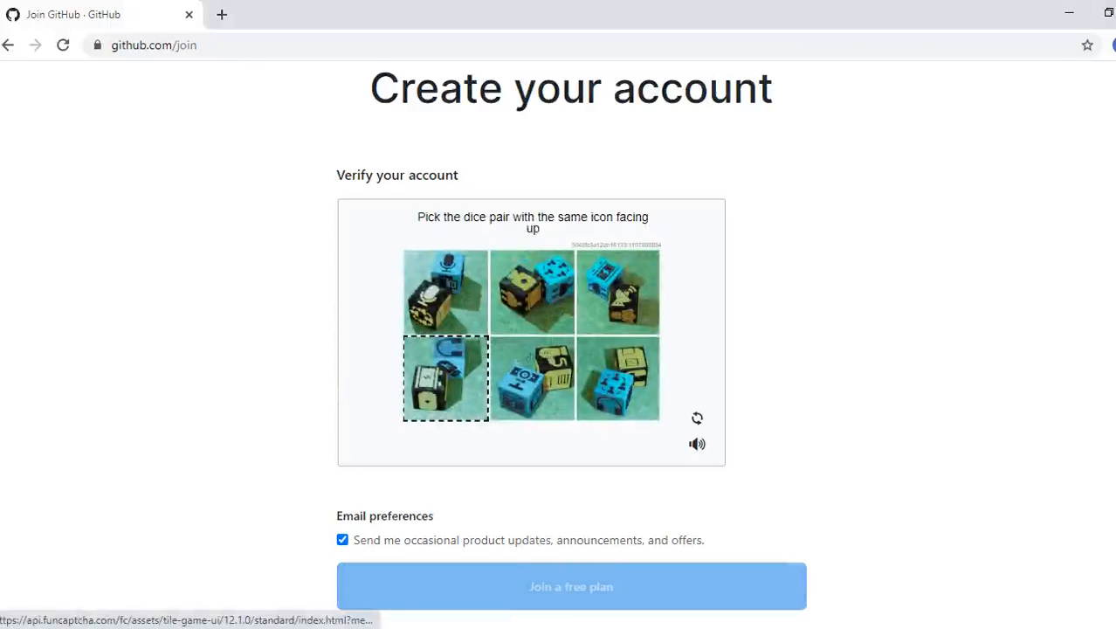
click(446, 291)
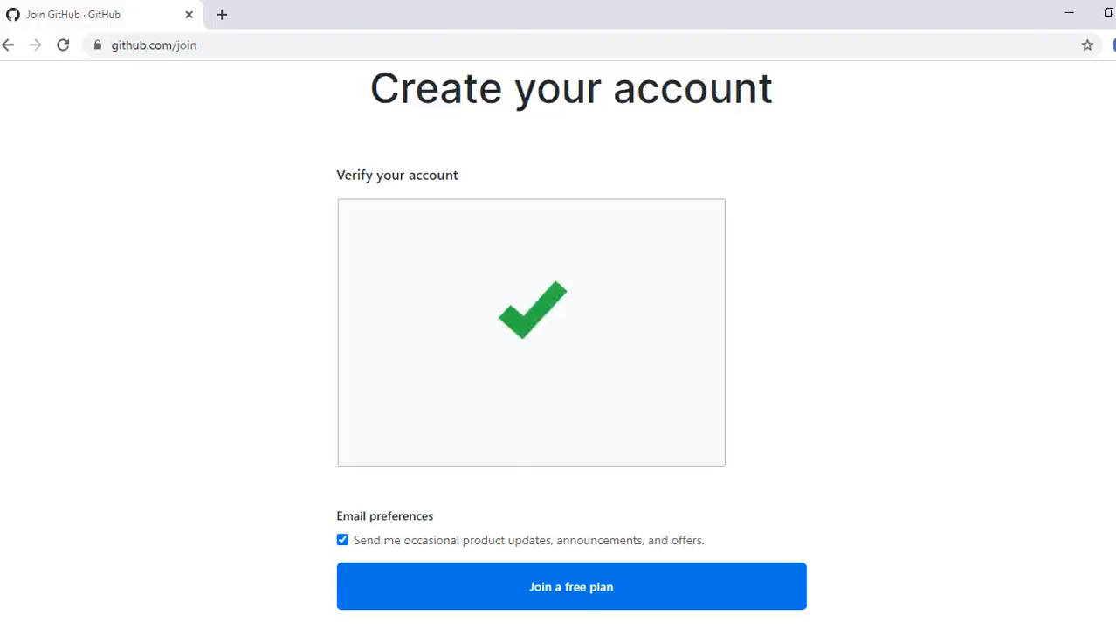
click(343, 540)
- Join the free plan, then complete the Welcome to GitHub setup page
click(571, 587)
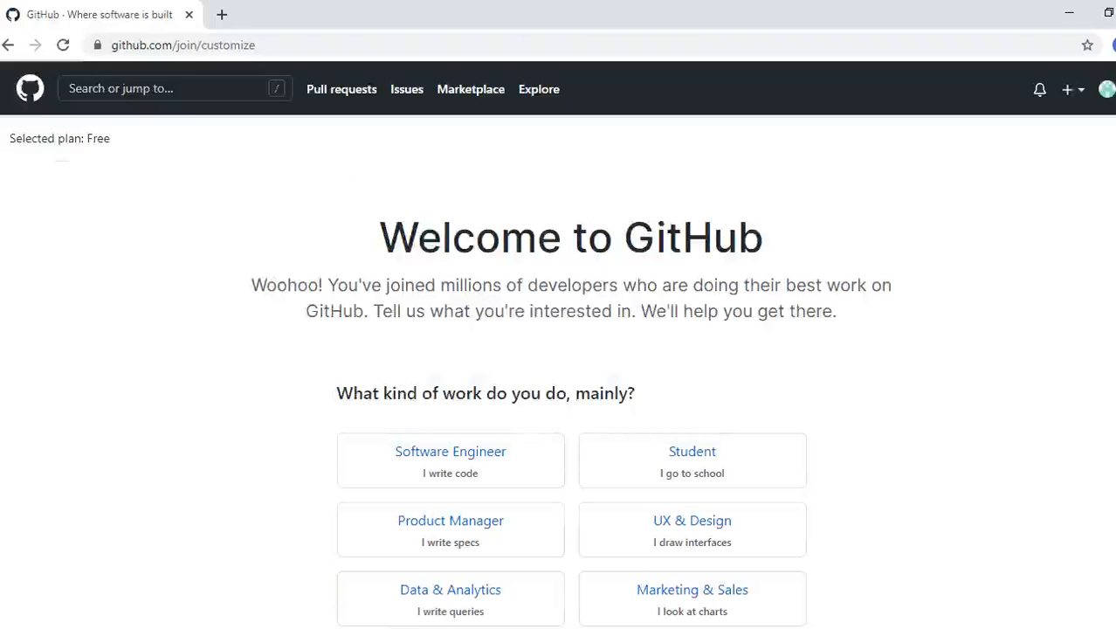
scroll(559, 350, down, 2)
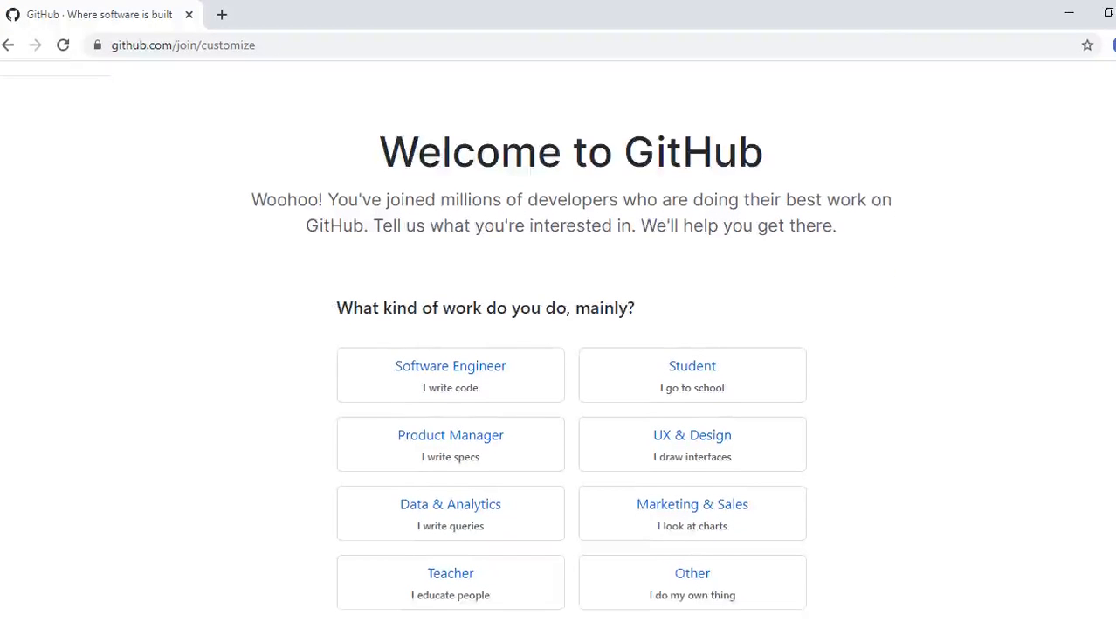
scroll(558, 350, down, 5)
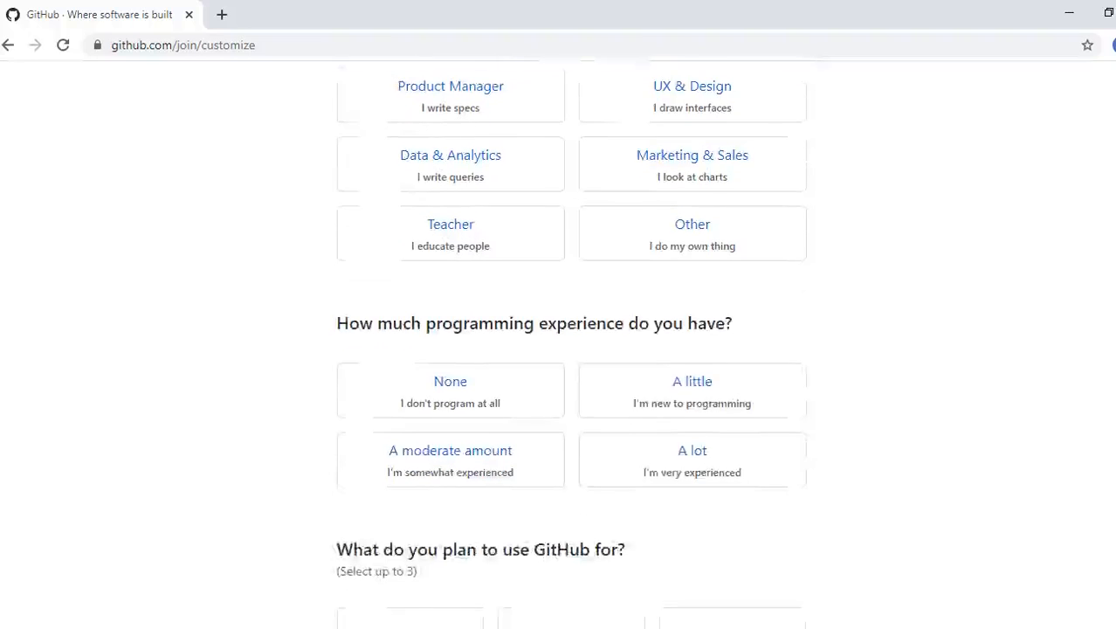
scroll(558, 350, down, 7)
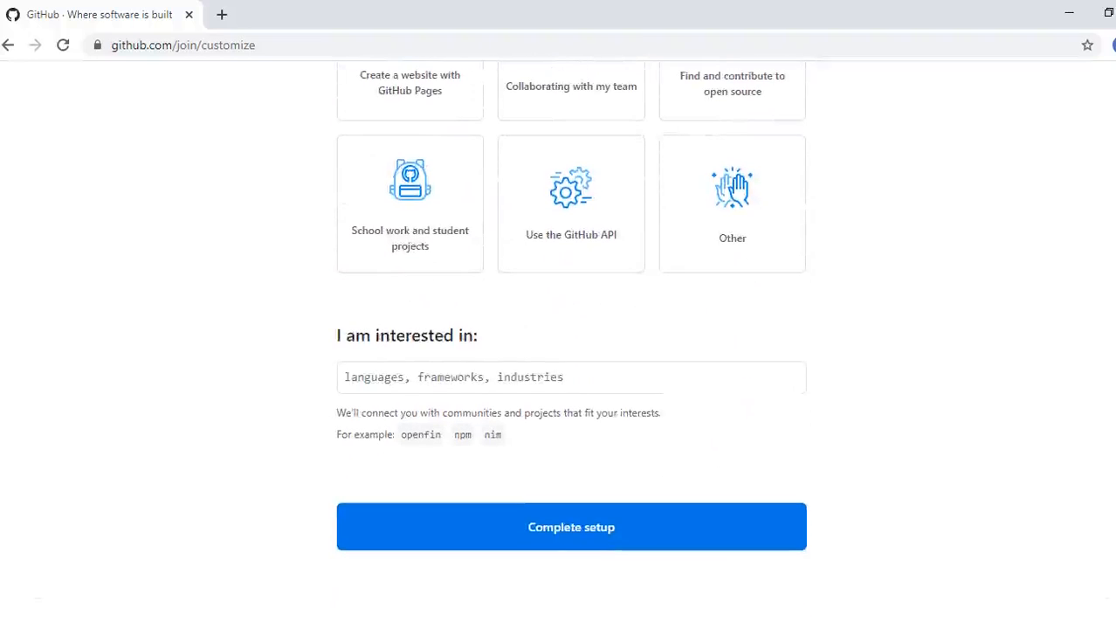
scroll(558, 349, down, 1)
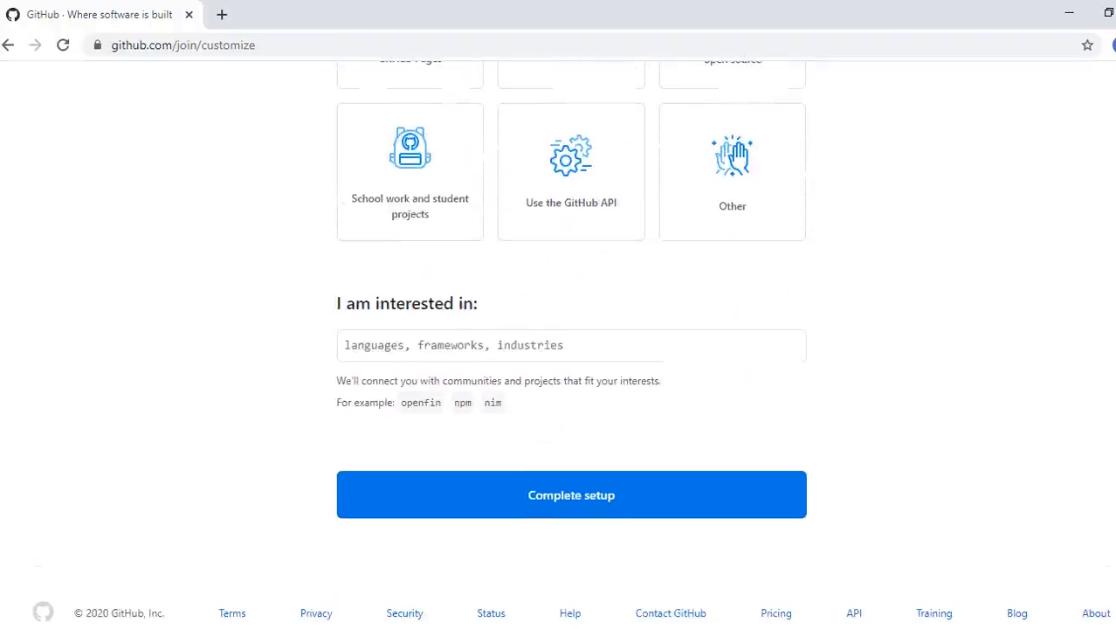
click(572, 495)
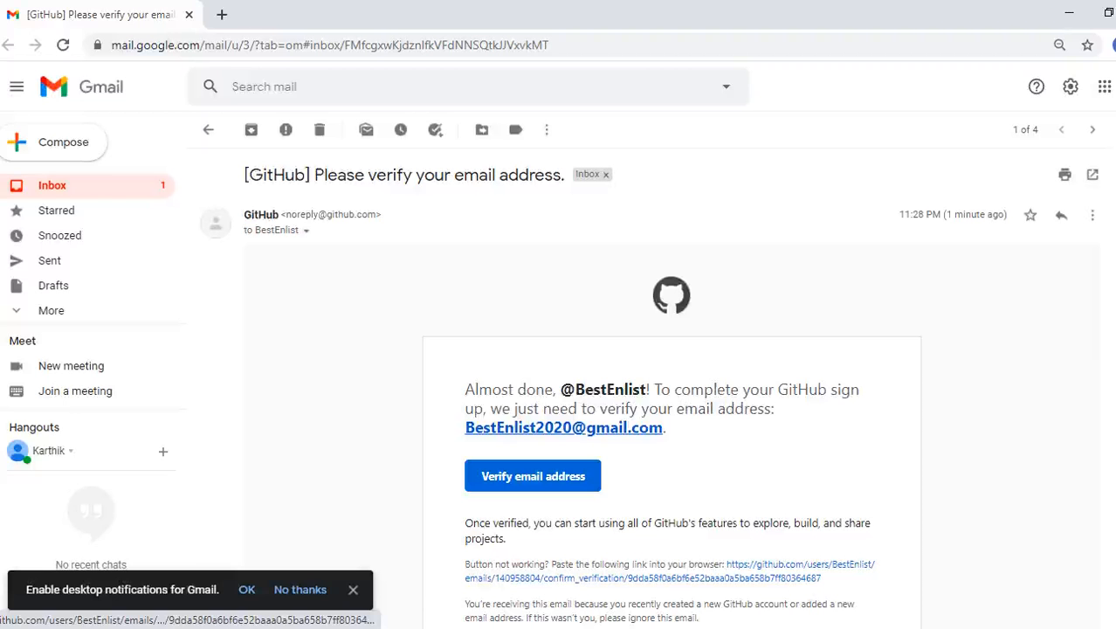
- Confirm the email with 'Verify email address' in GitHub's Gmail verification message
click(533, 476)
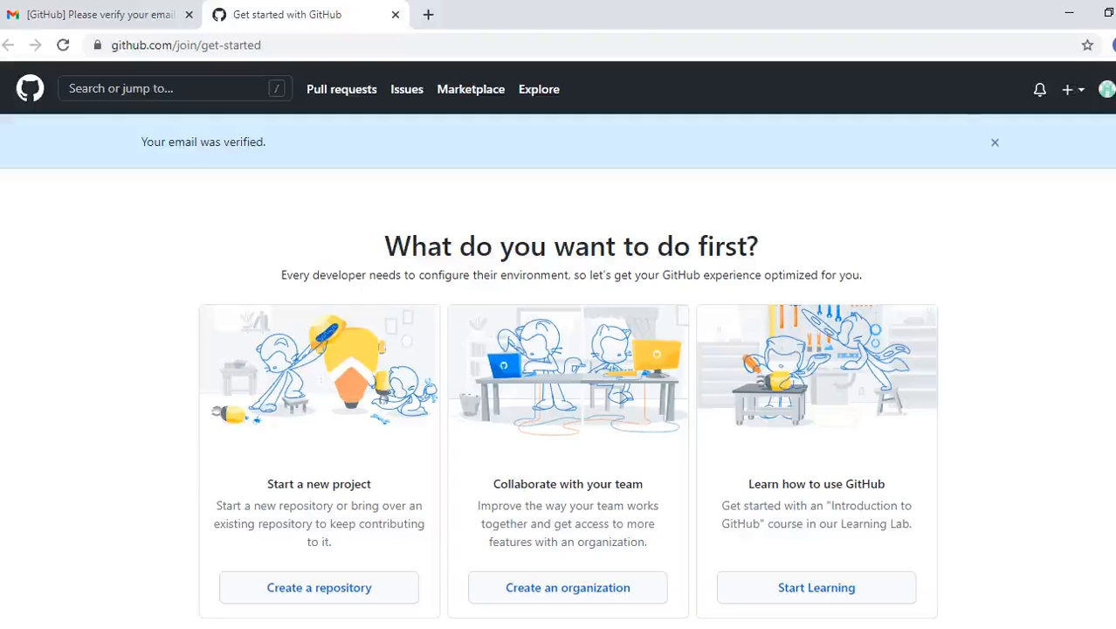
- From the dashboard, start a new repository named 'Python'
click(1105, 89)
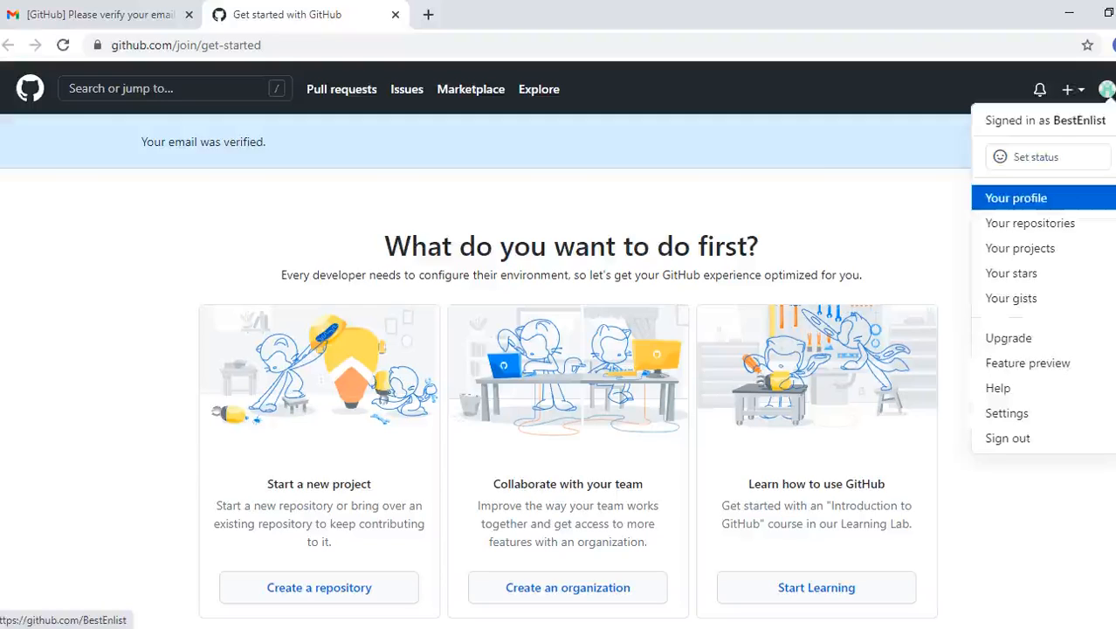
click(1016, 198)
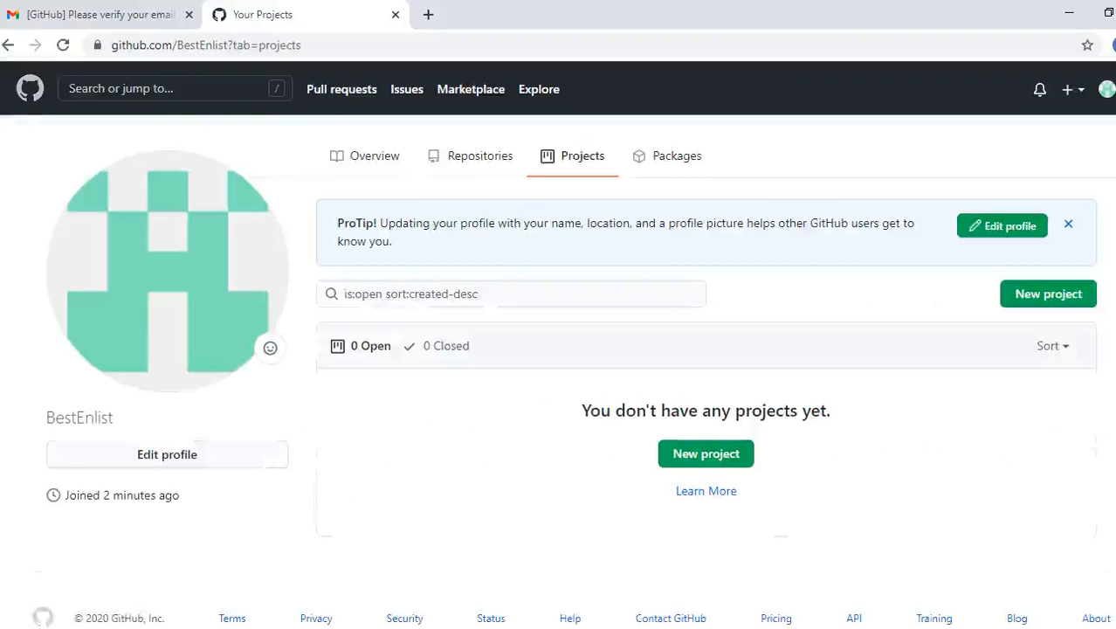
click(30, 88)
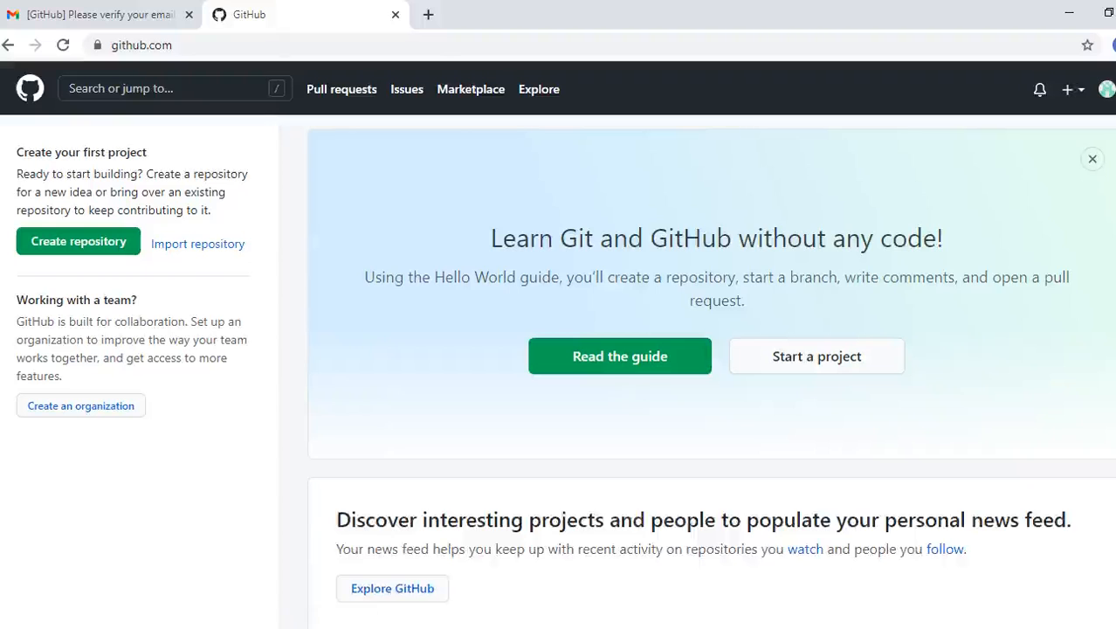
click(79, 241)
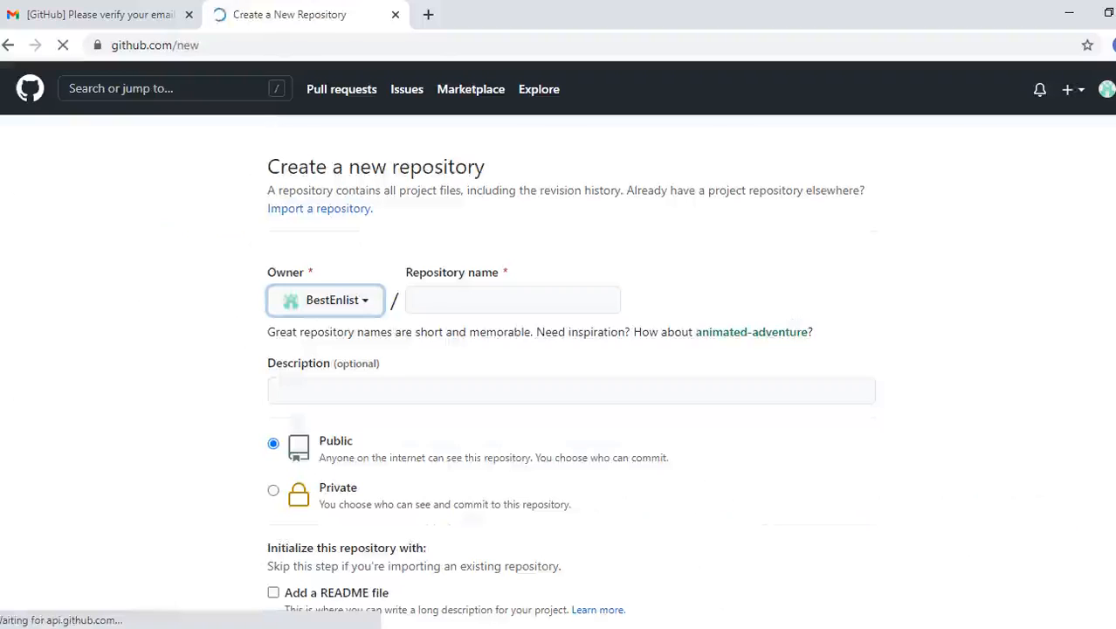
click(512, 300)
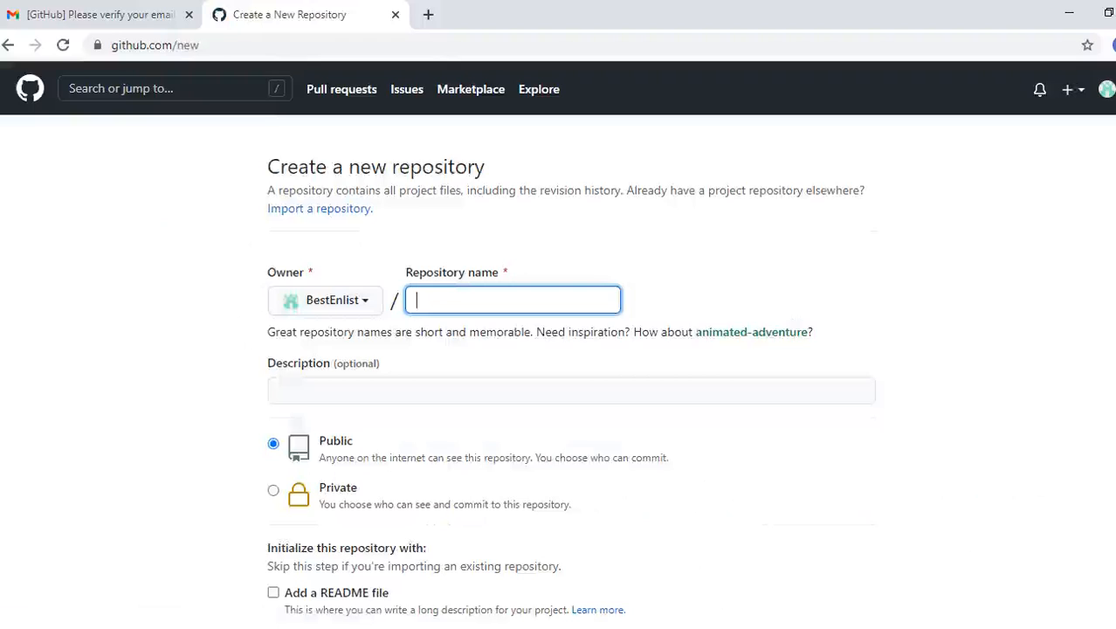
text(Python)
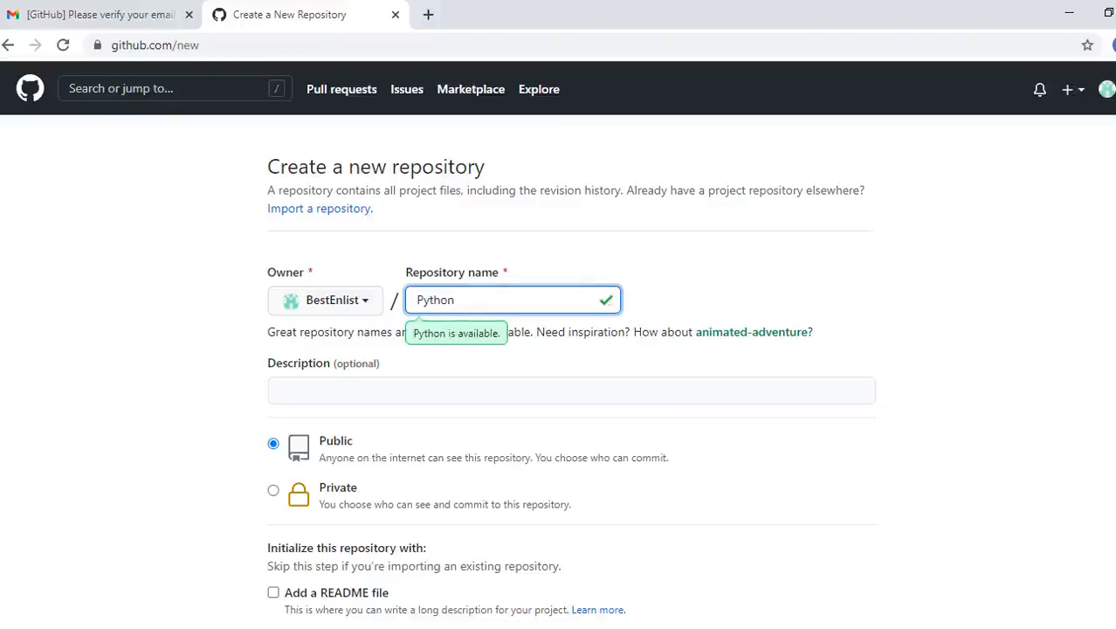
- Describe it as 'This repository is created for Python Internship', add a README, and create it
click(279, 390)
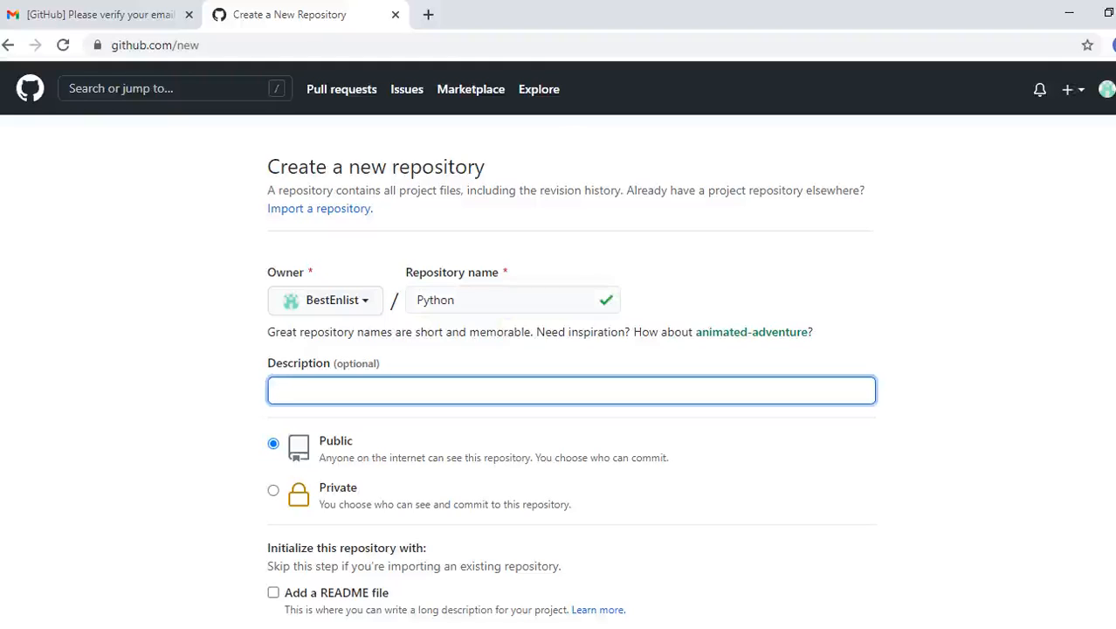
text(T)
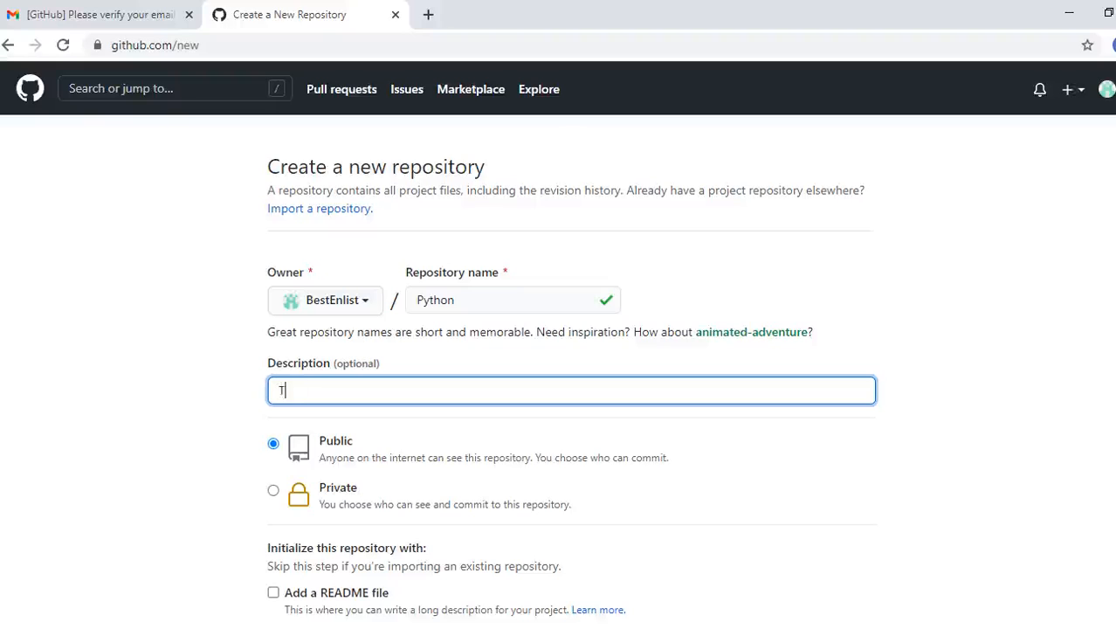
text(his repository is )
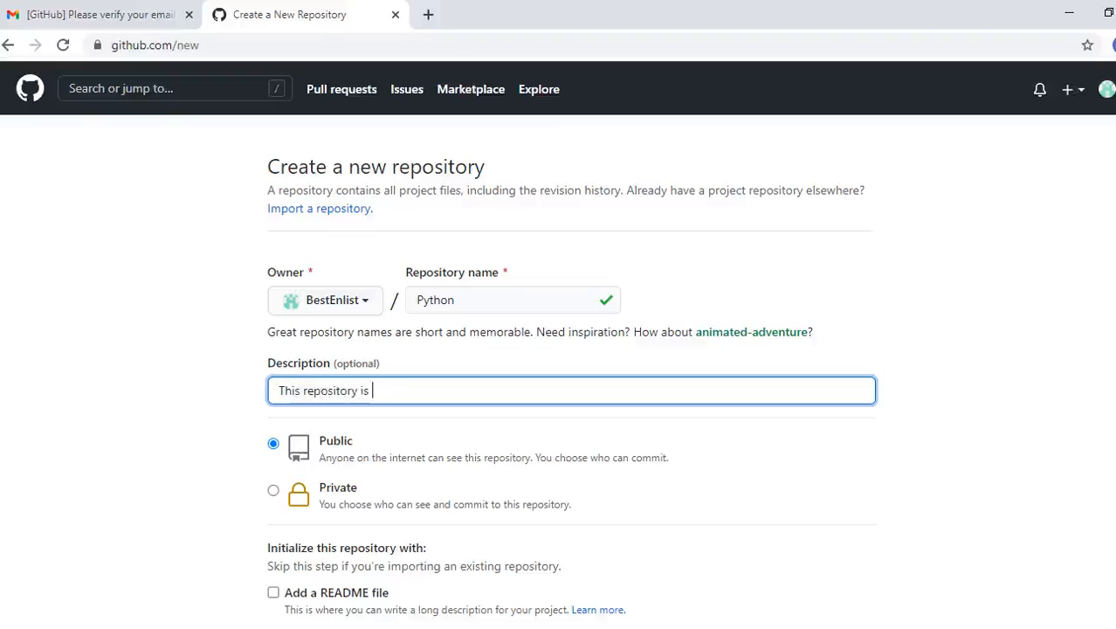
text(created for Python )
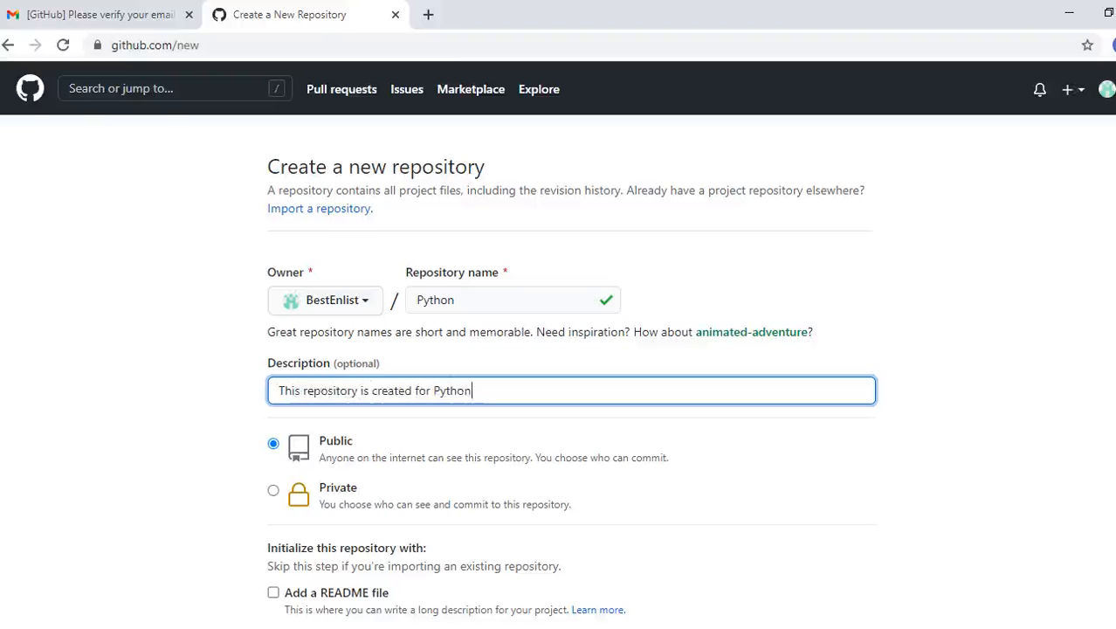
text(Internship)
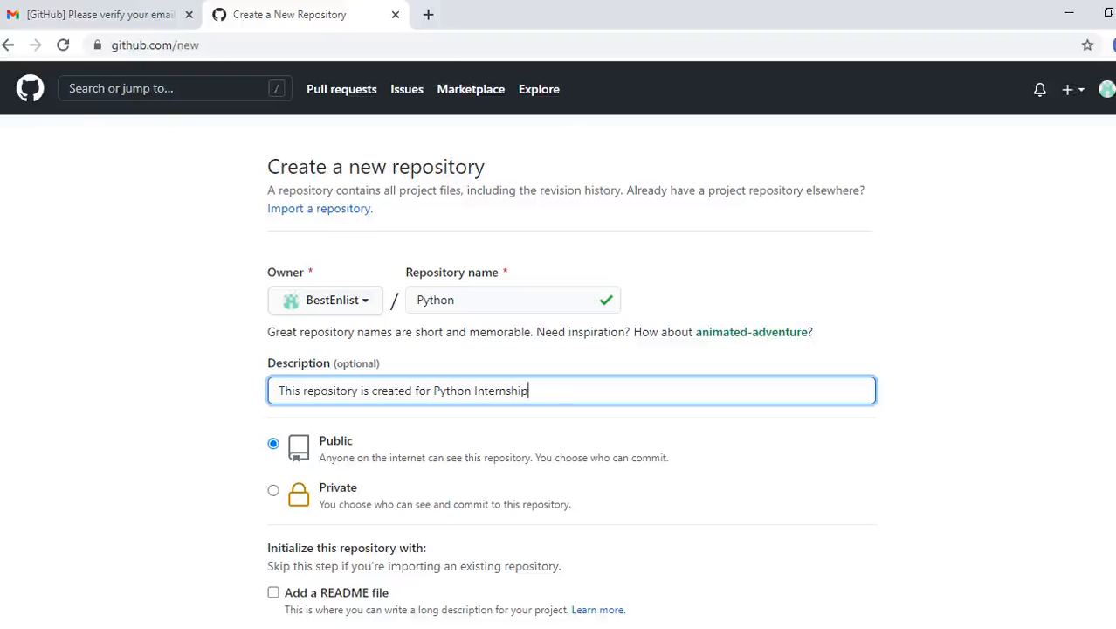
scroll(559, 345, down, 3)
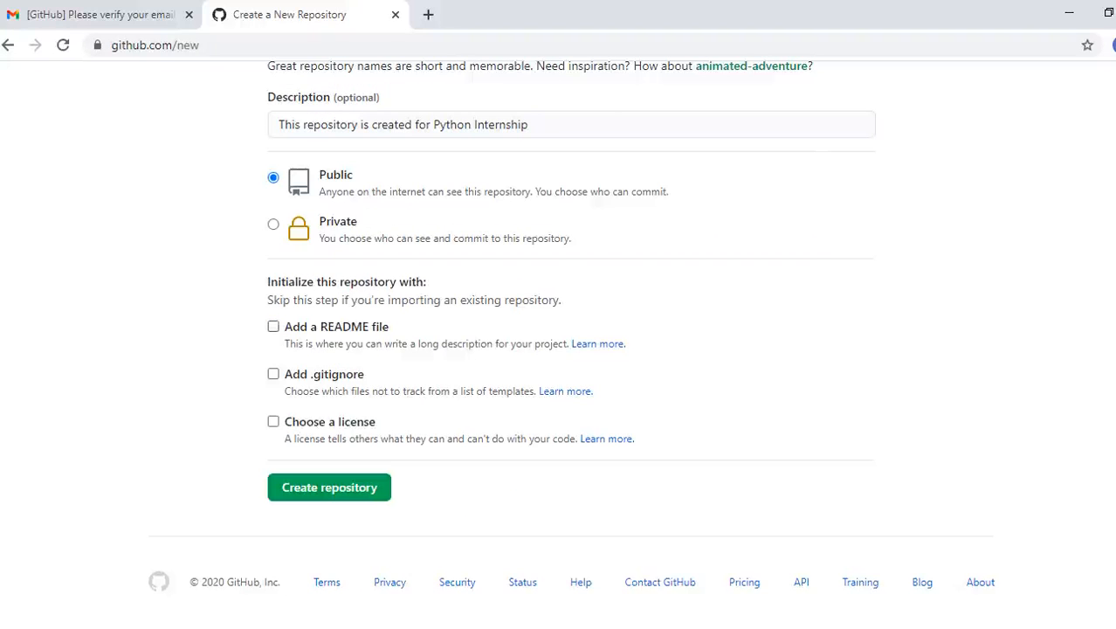
click(273, 326)
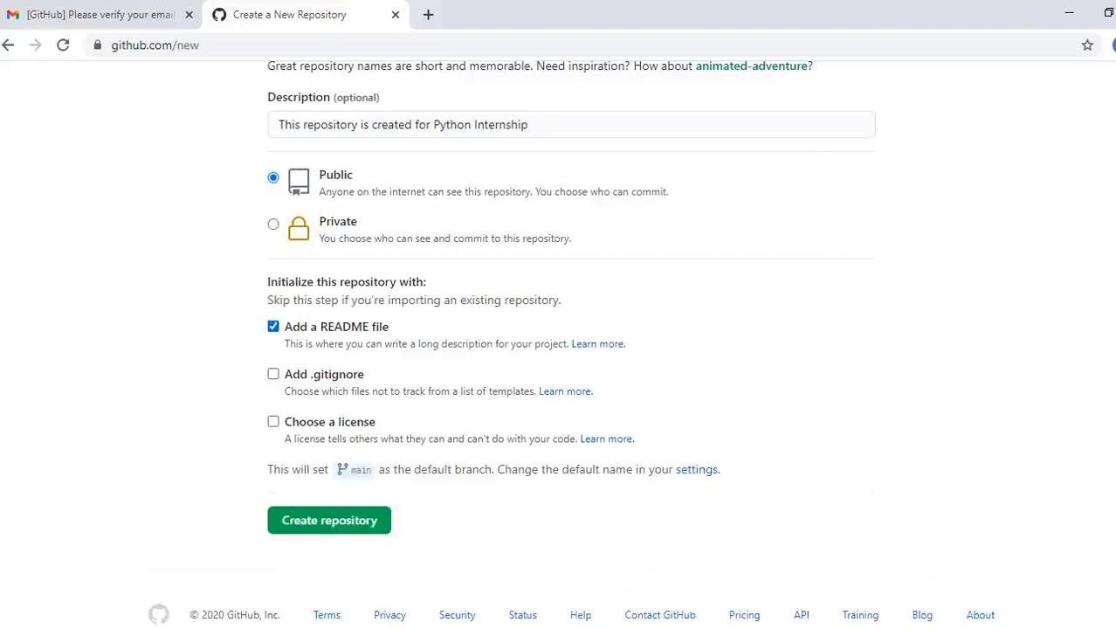
click(330, 521)
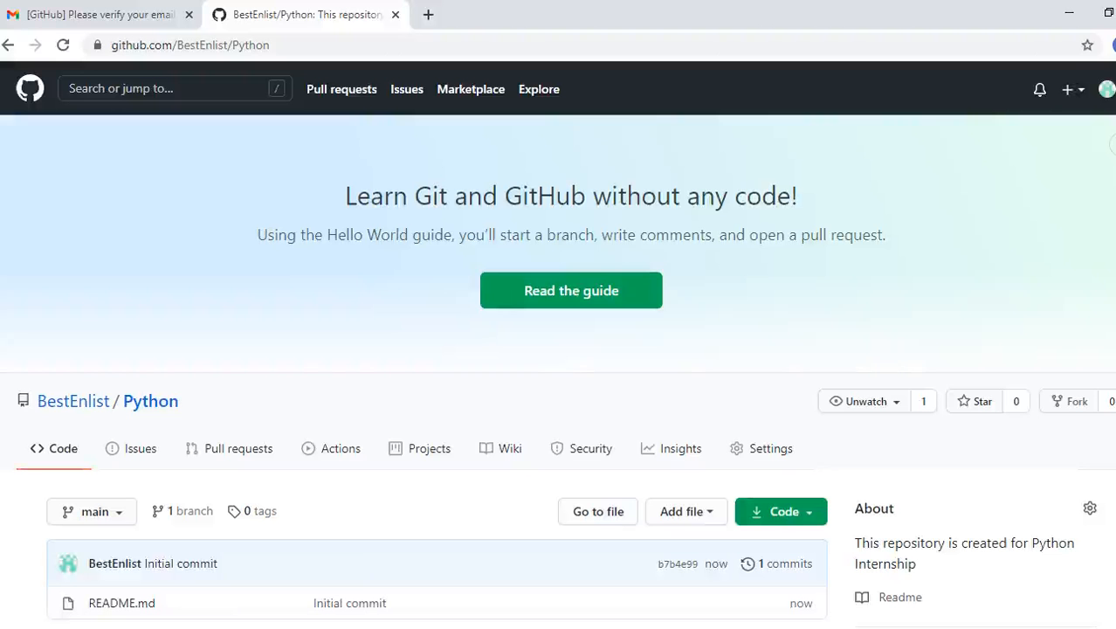
- Upload Day1_Task.ipynb and Day2_Task.ipynb through Add file > Upload files and commit them
scroll(558, 349, down, 4)
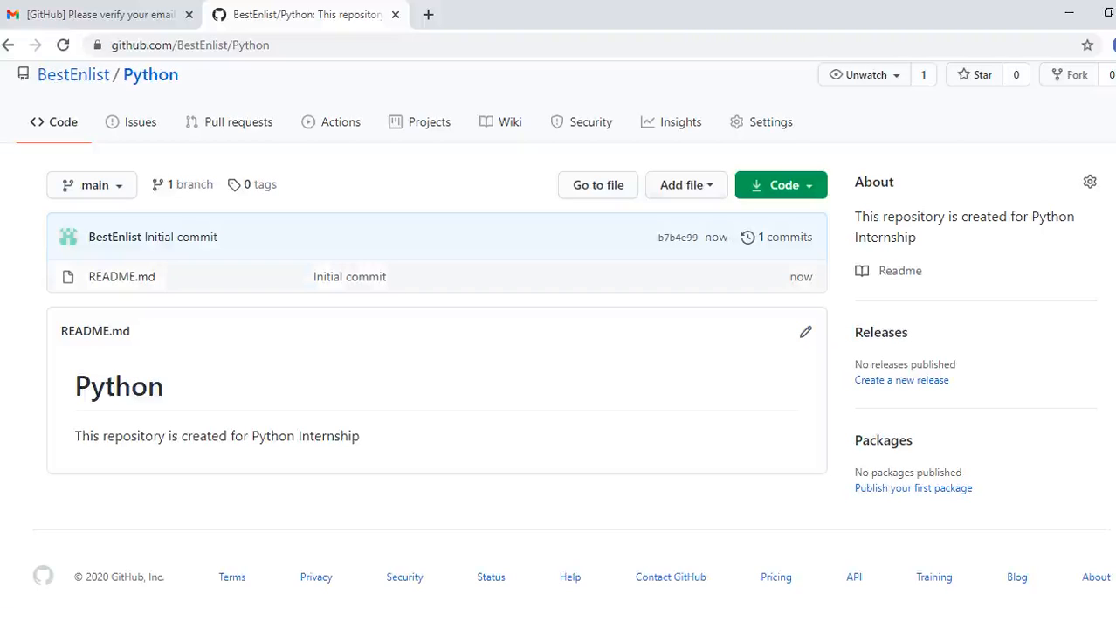
click(686, 184)
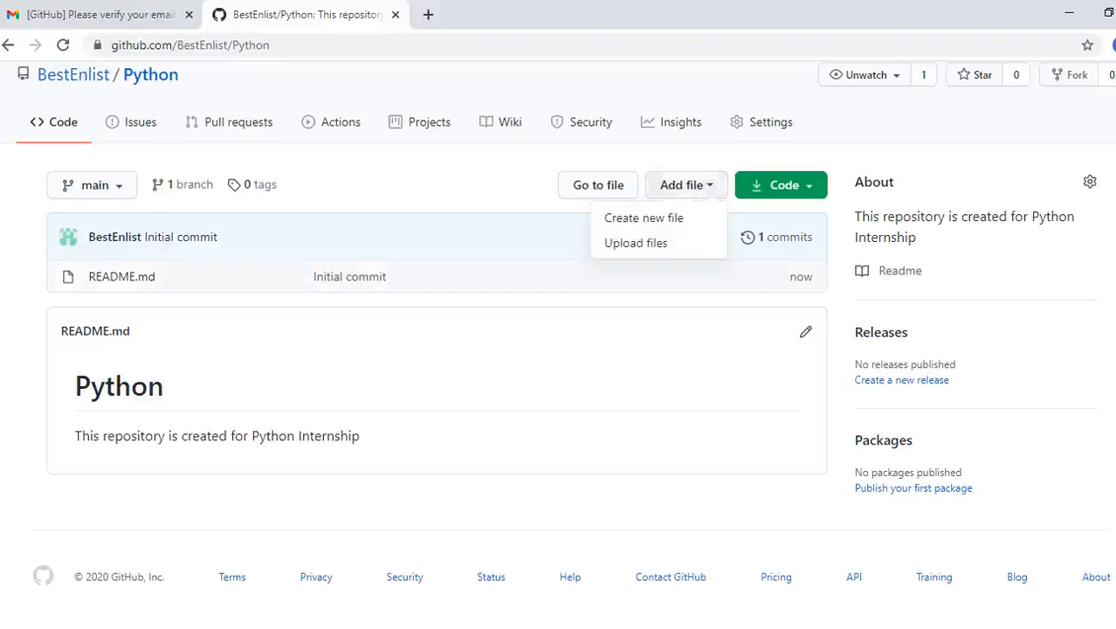
click(636, 242)
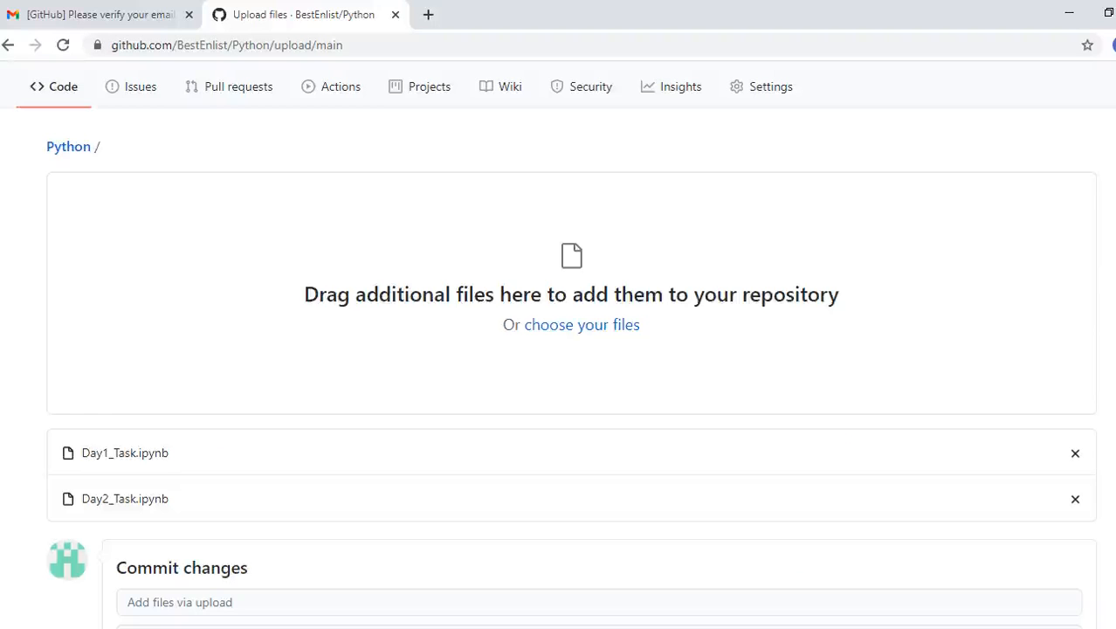
drag(169, 454, 81, 454)
click(81, 453)
drag(169, 499, 81, 499)
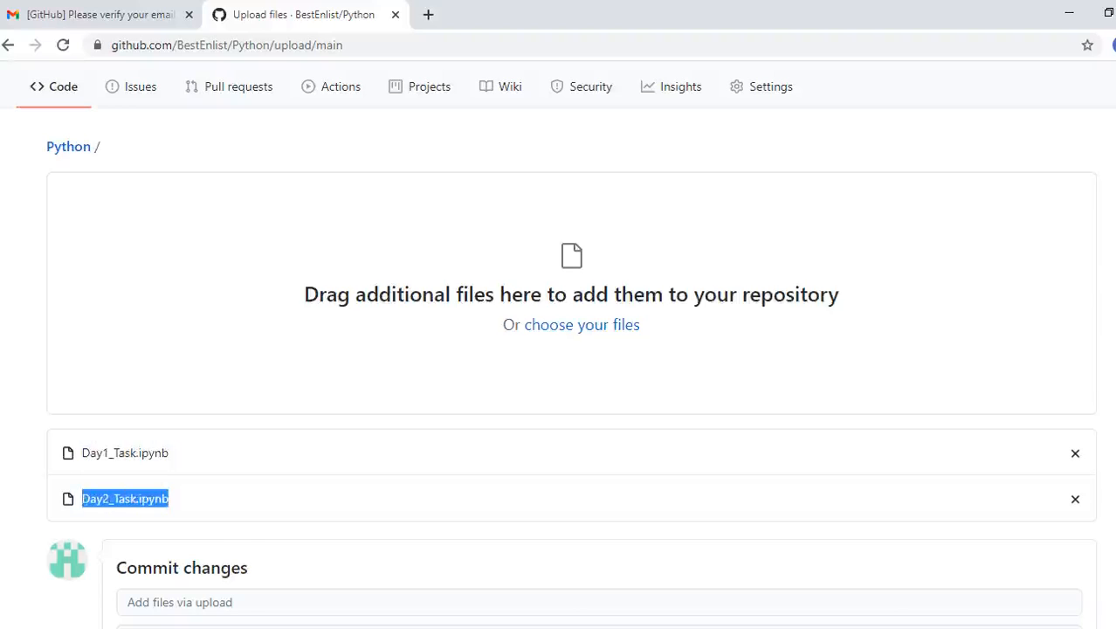
scroll(572, 349, down, 3)
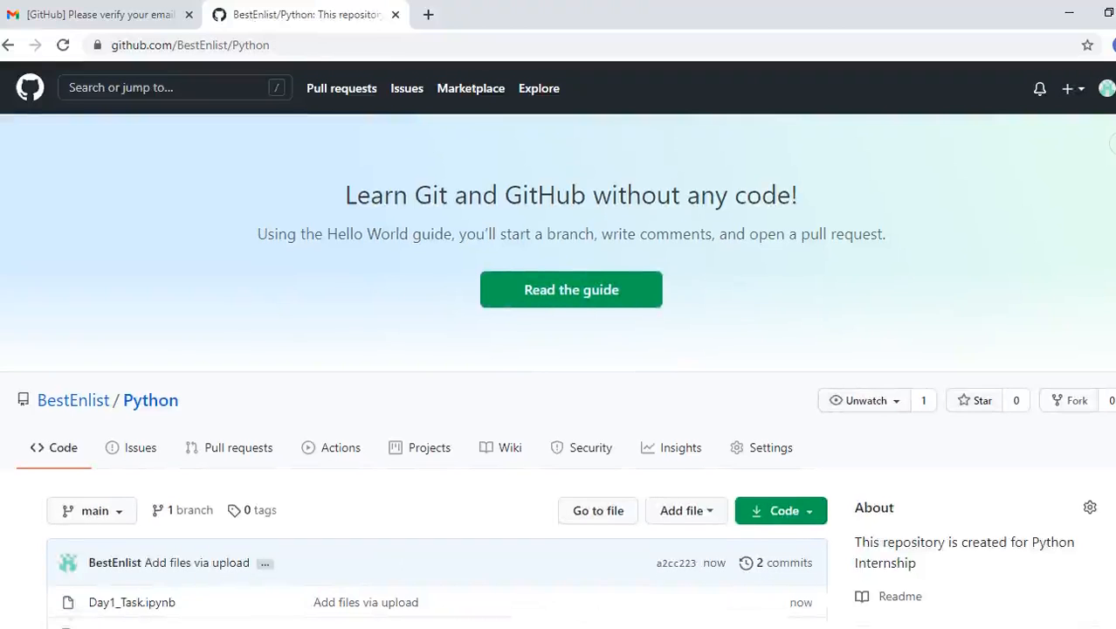
scroll(557, 350, down, 1)
scroll(557, 349, down, 2)
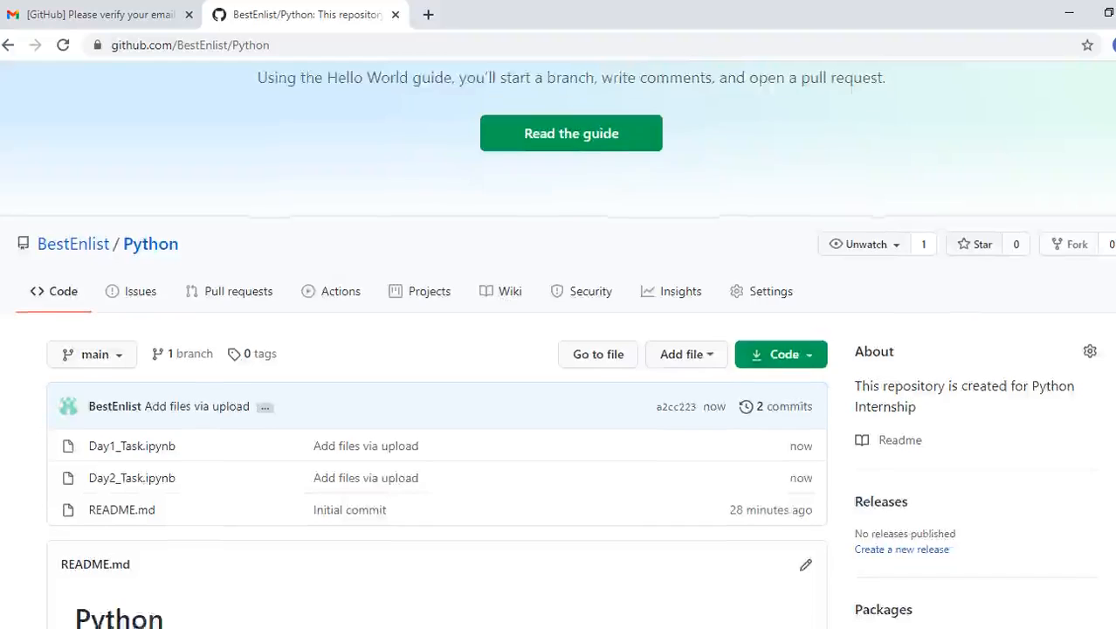
- Fill the form's Name, Email ID and Linkedin Link answers with the applicant's details
click(443, 266)
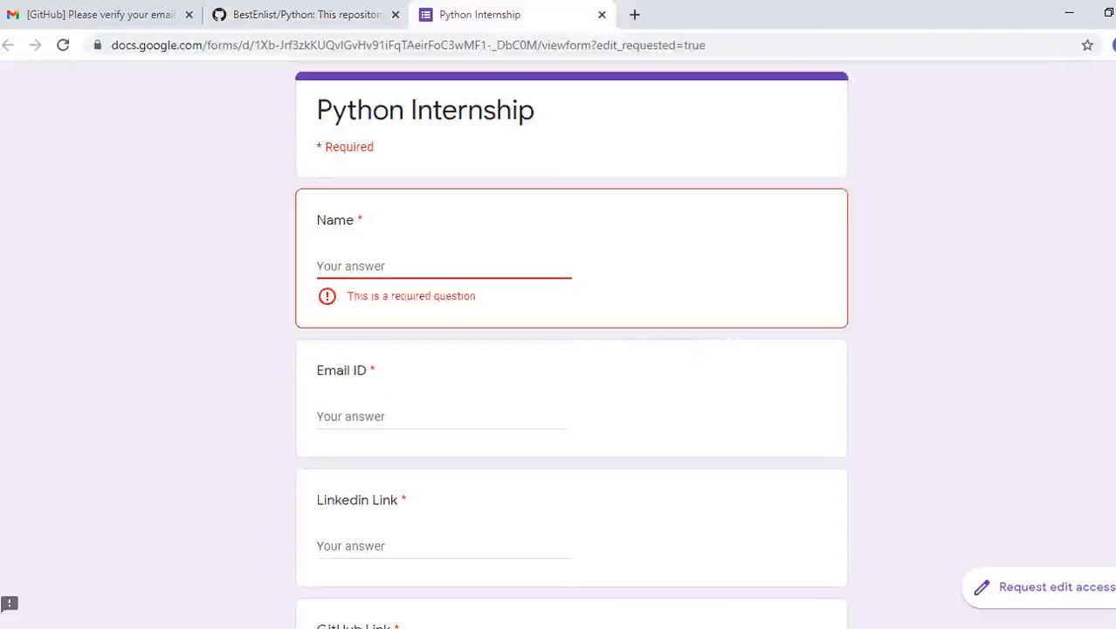
text(K)
key(BackSpace)
text(B)
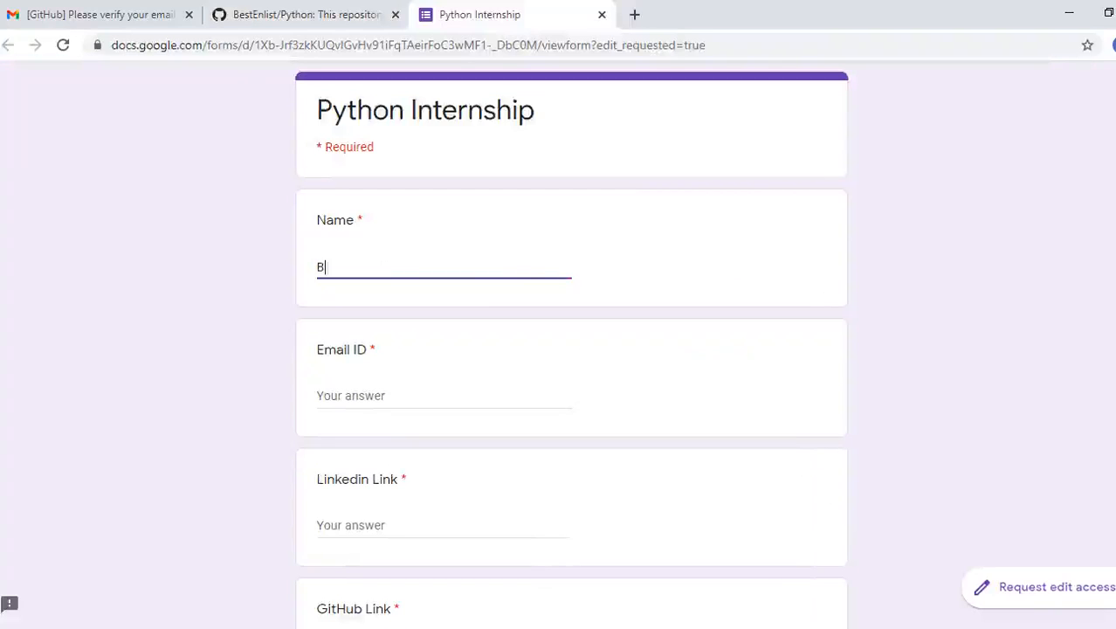
text(estEnlist)
key(ctrl+a)
key(Tab)
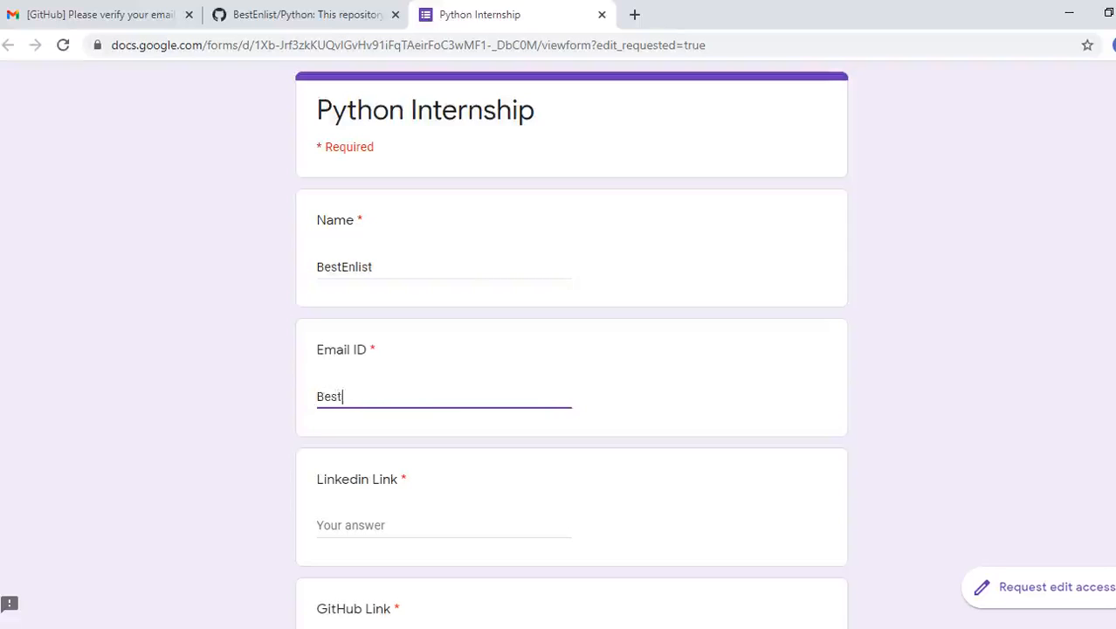
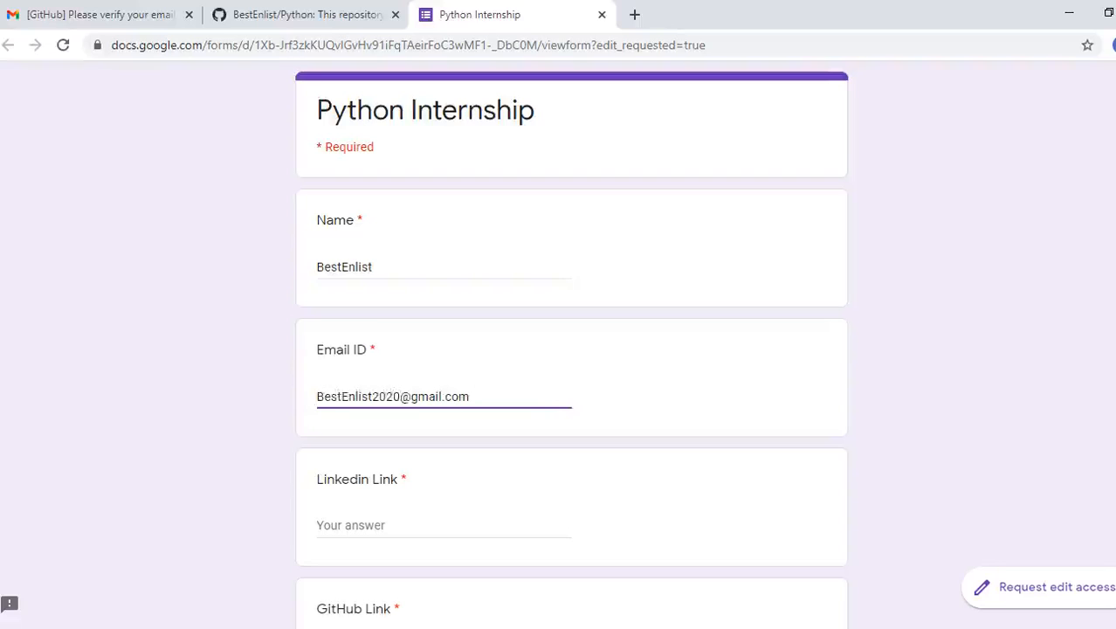
key(Tab)
text(https://www.linkedin.com/company/bestenlist)
scroll(572, 349, down, 2)
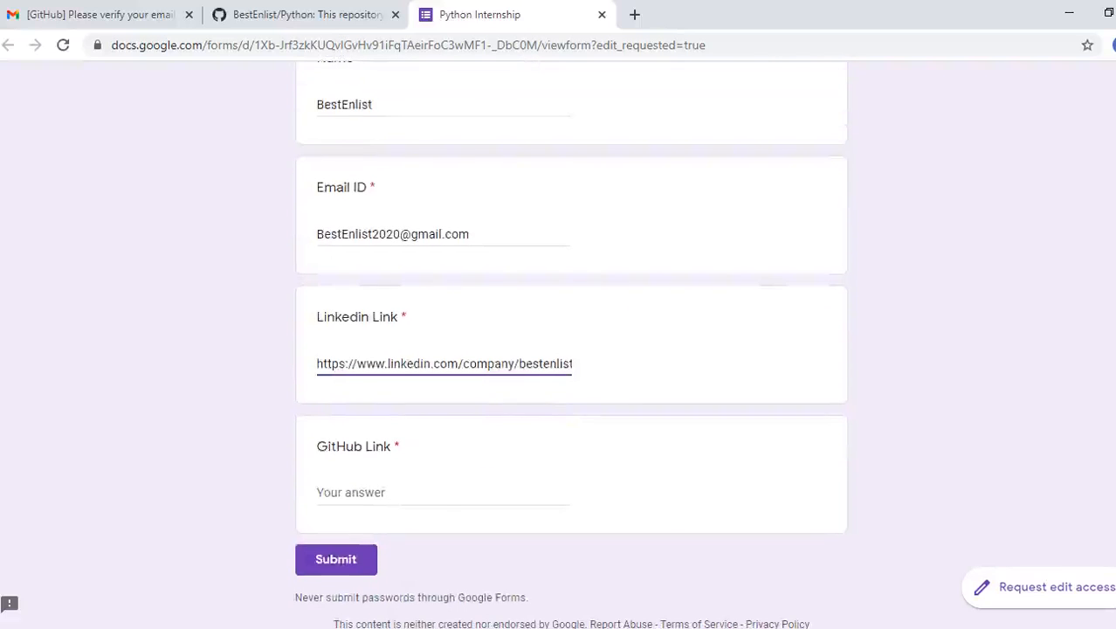
- Copy the Python repository's URL into the GitHub Link answer and submit the form
key(ctrl+shift+Tab)
click(311, 45)
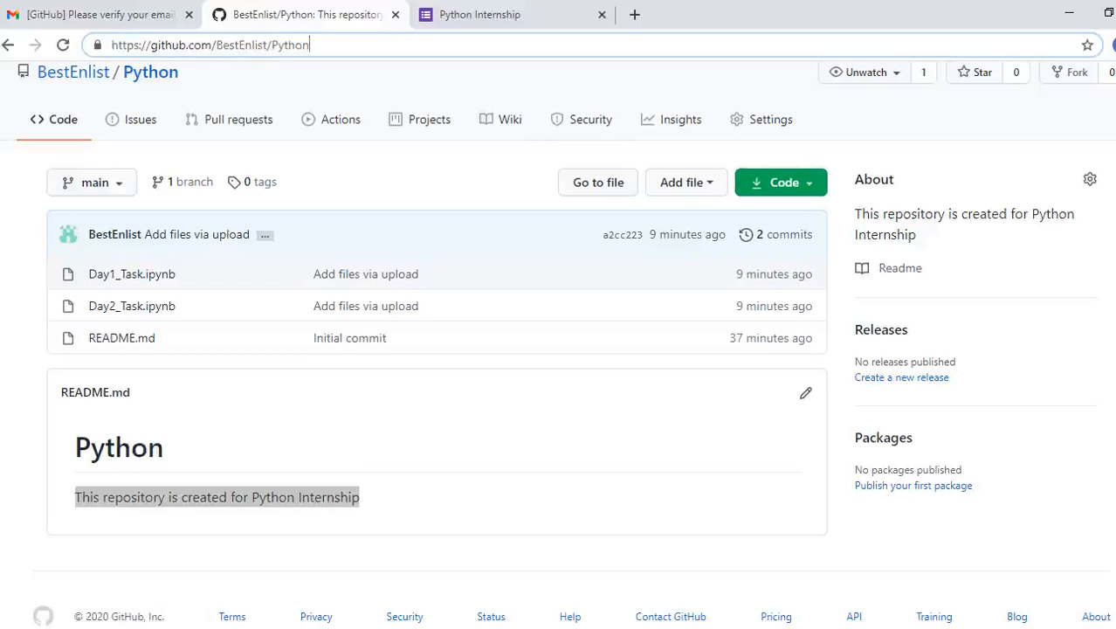
drag(310, 44, 111, 44)
key(ctrl+c)
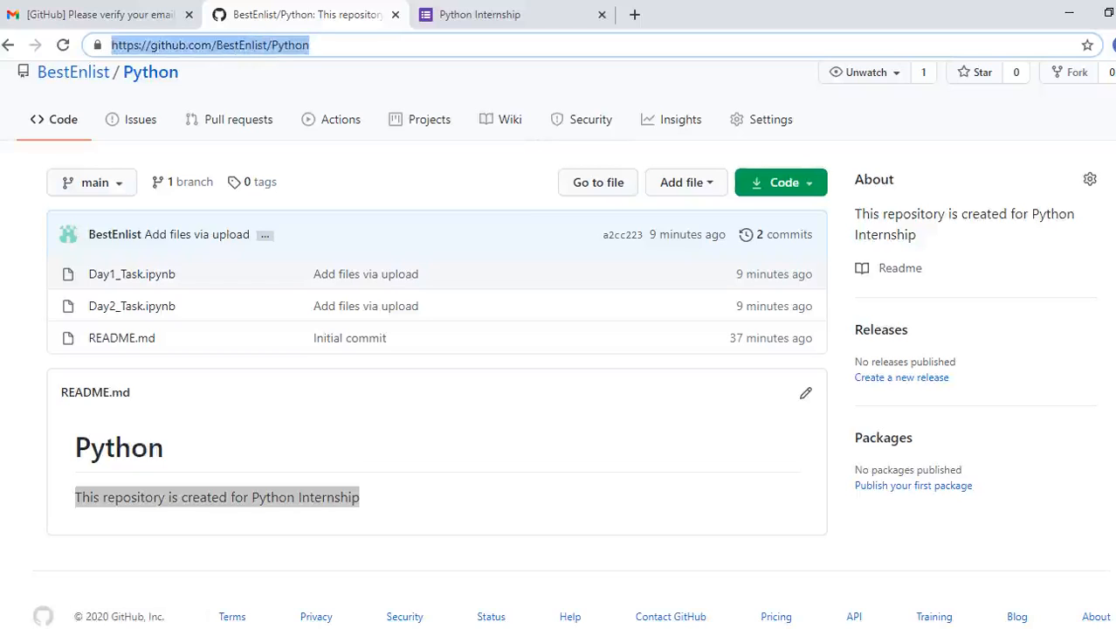
key(ctrl+Tab)
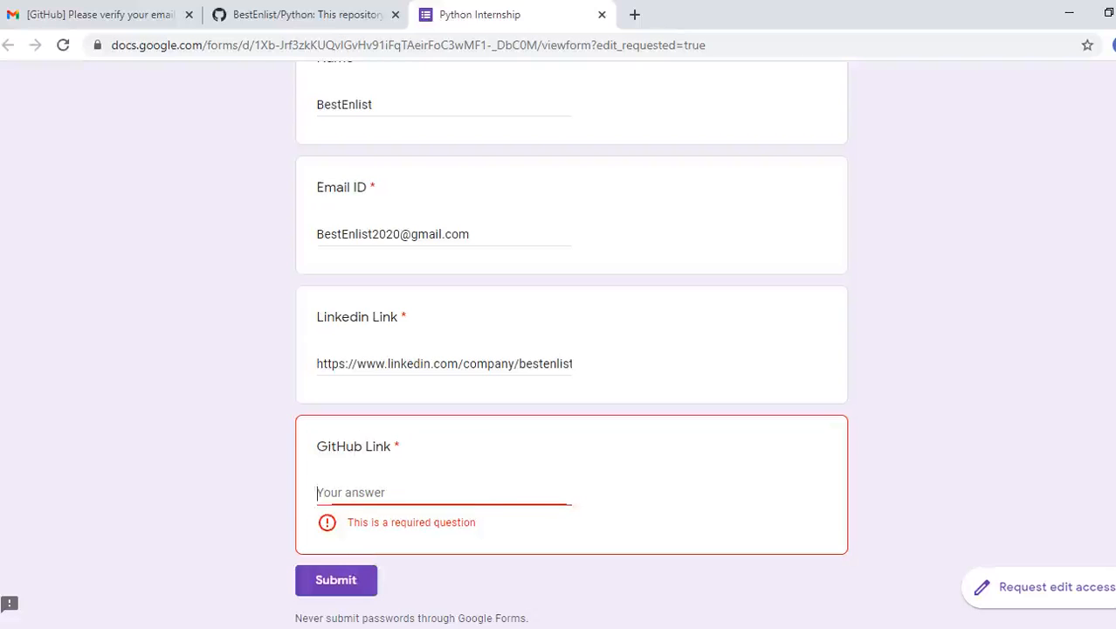
key(ctrl+v)
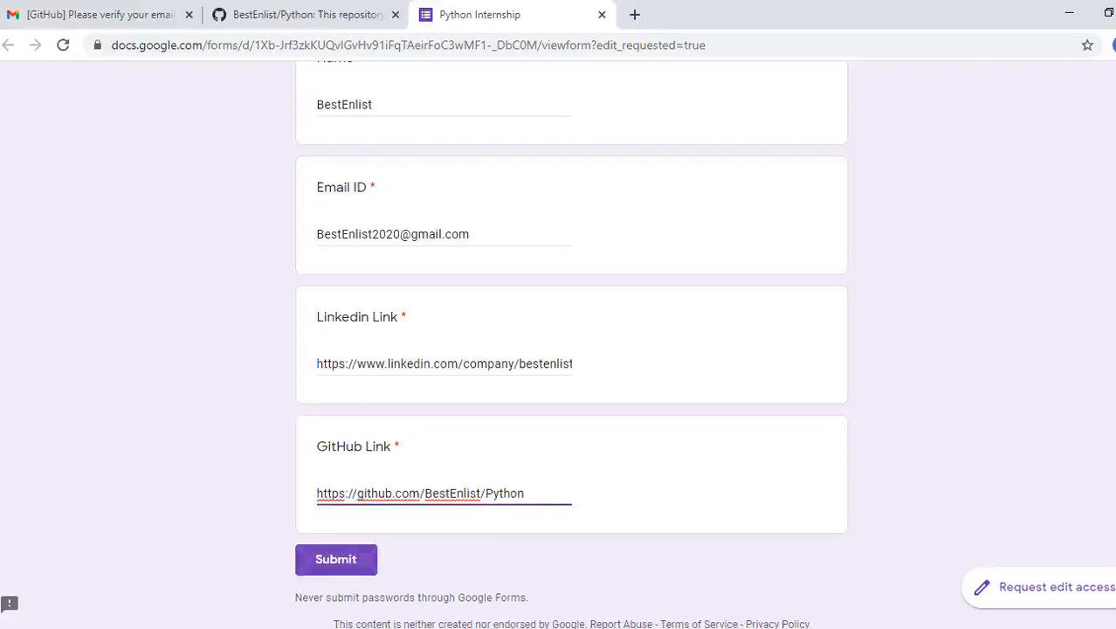
click(336, 560)
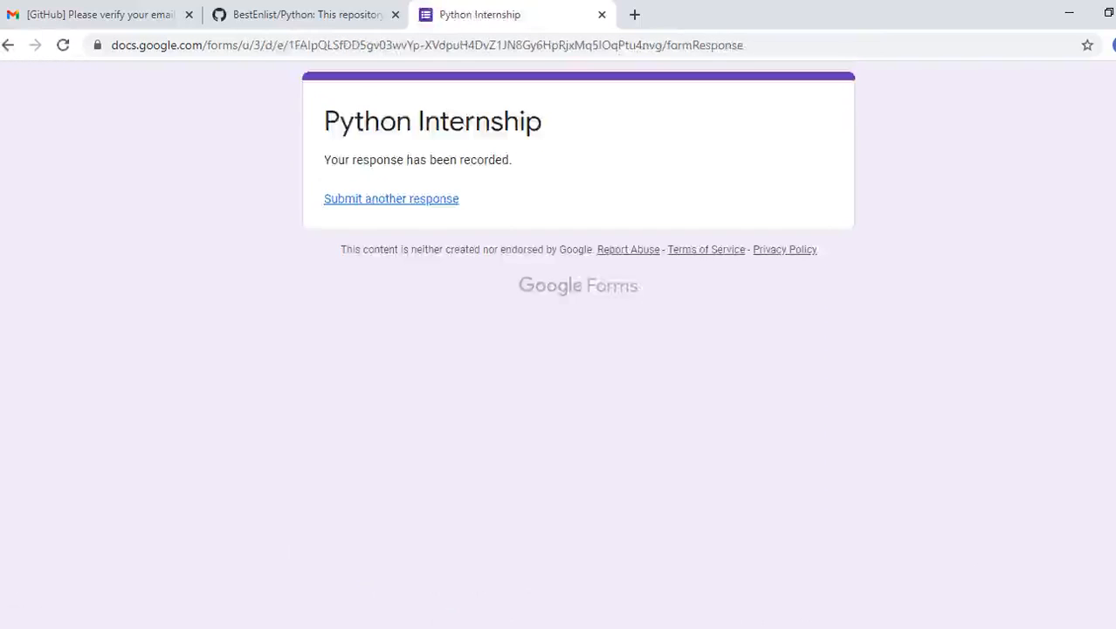